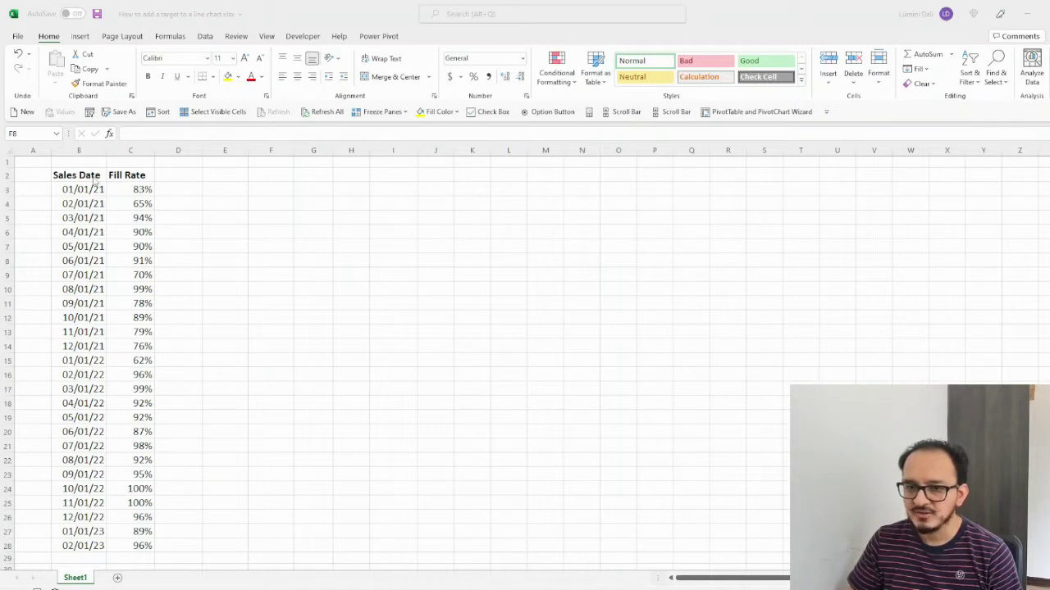
# Insert a basic 2-D line chart from the Sales Date and Fill Rate data in B2:C28
pyautogui.click(85, 177)
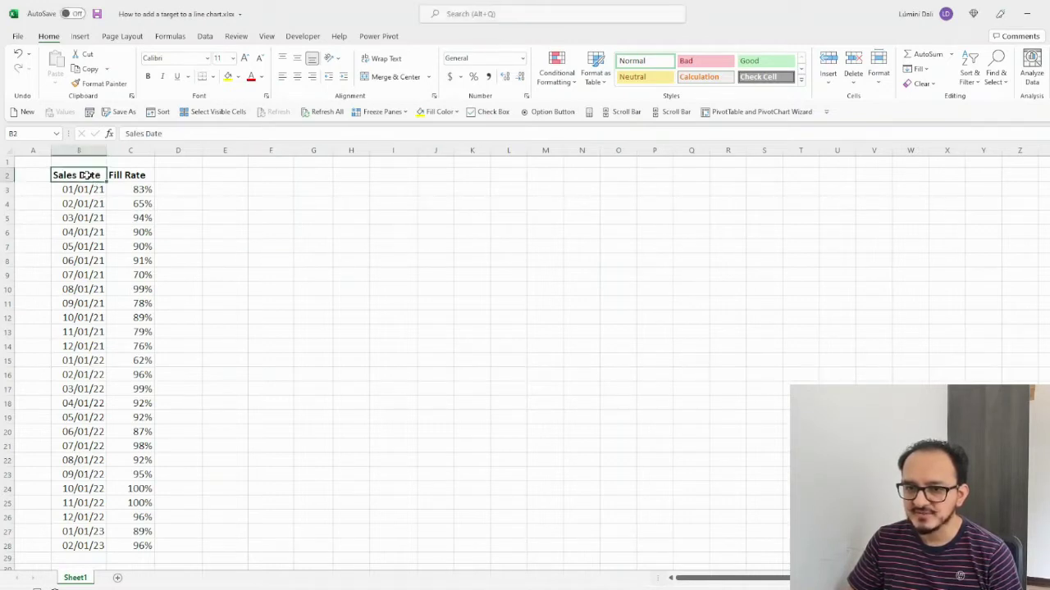
pyautogui.moveTo(86, 177); pyautogui.dragTo(136, 546)
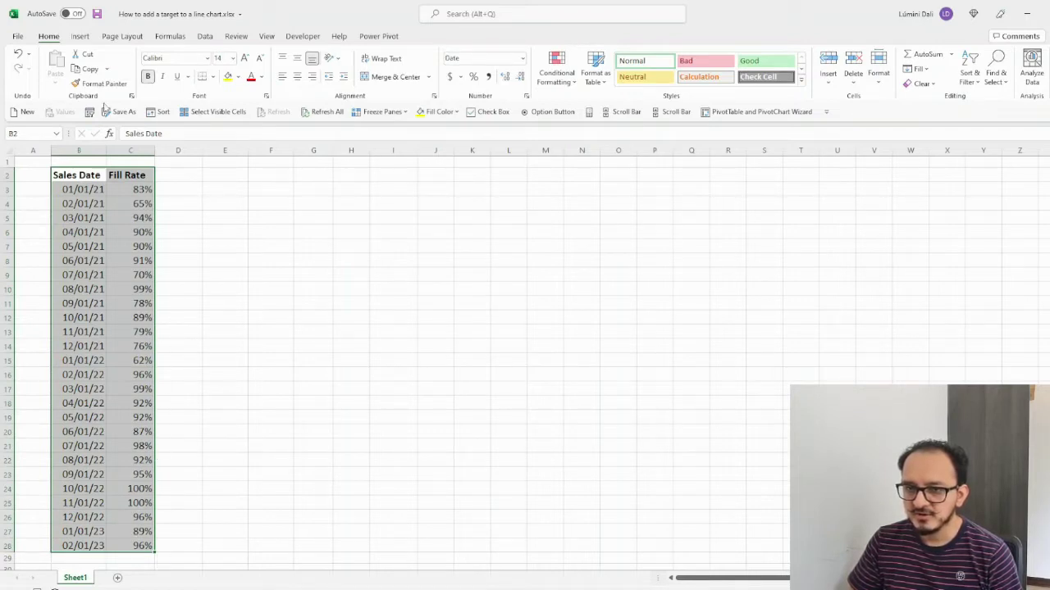
pyautogui.click(82, 37)
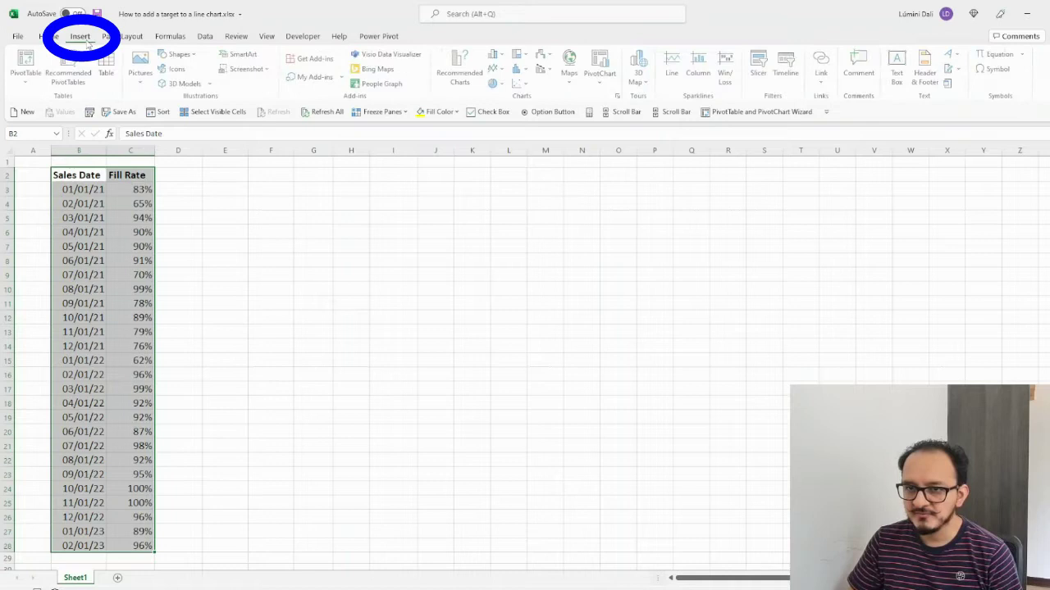
pyautogui.click(504, 72)
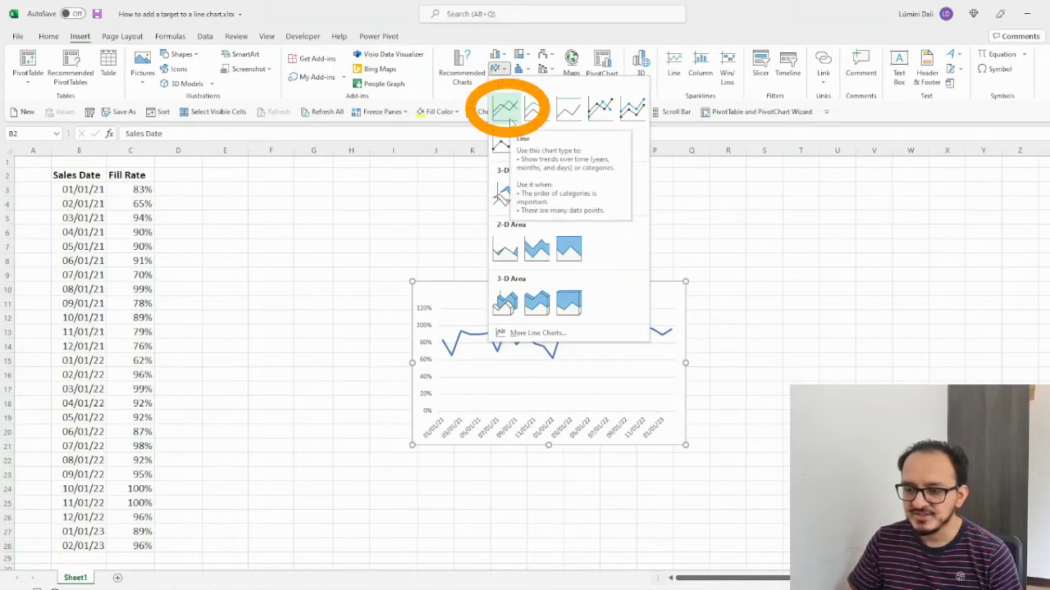
pyautogui.click(507, 113)
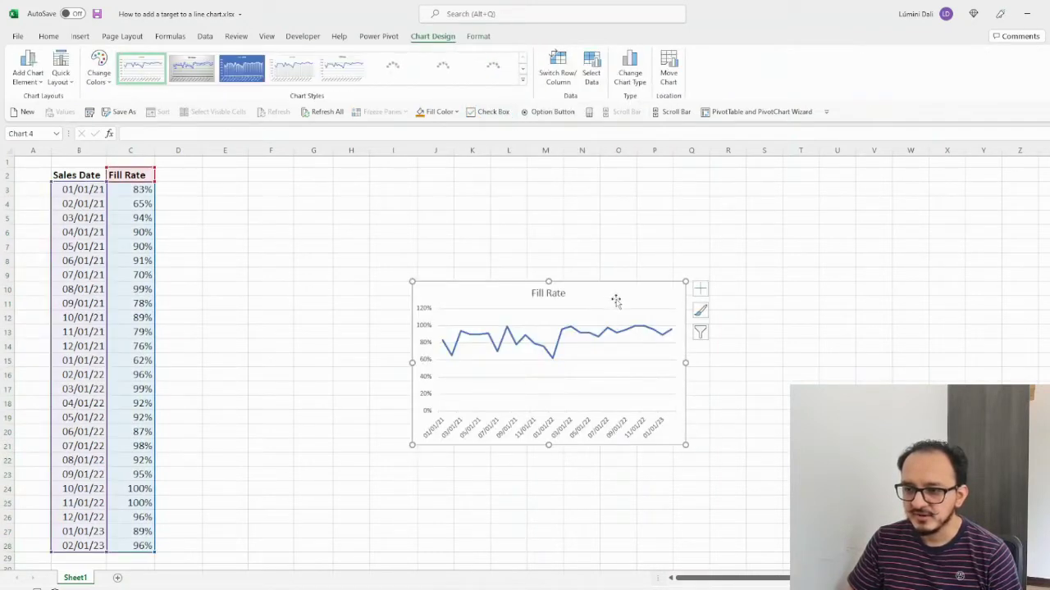
# Move the Fill Rate chart beside the data table and enlarge it to span about columns F to Q, down to row 26
pyautogui.moveTo(616, 301); pyautogui.dragTo(463, 182)
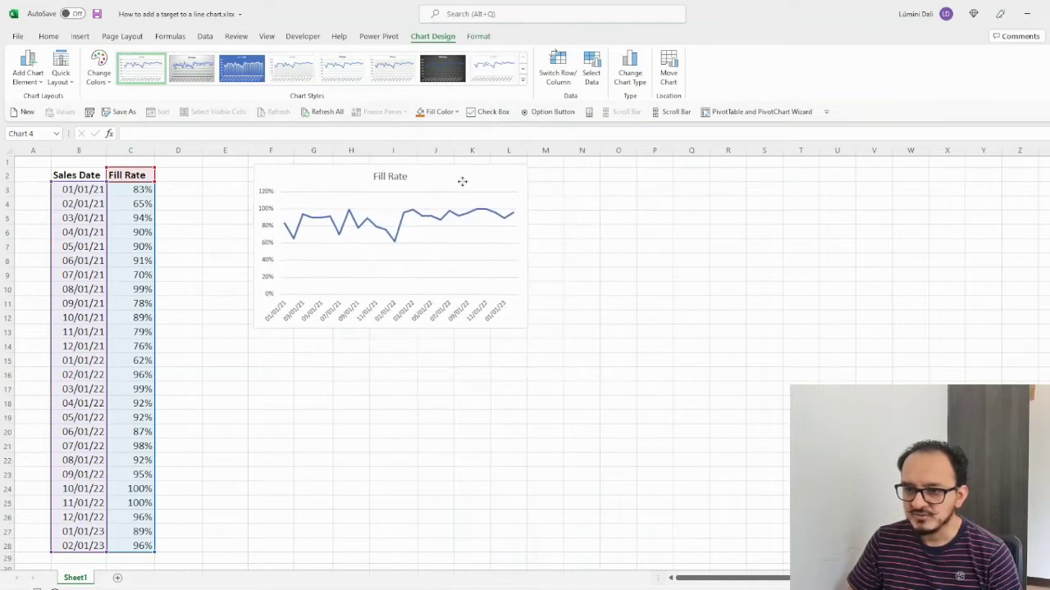
pyautogui.moveTo(527, 328); pyautogui.dragTo(724, 519)
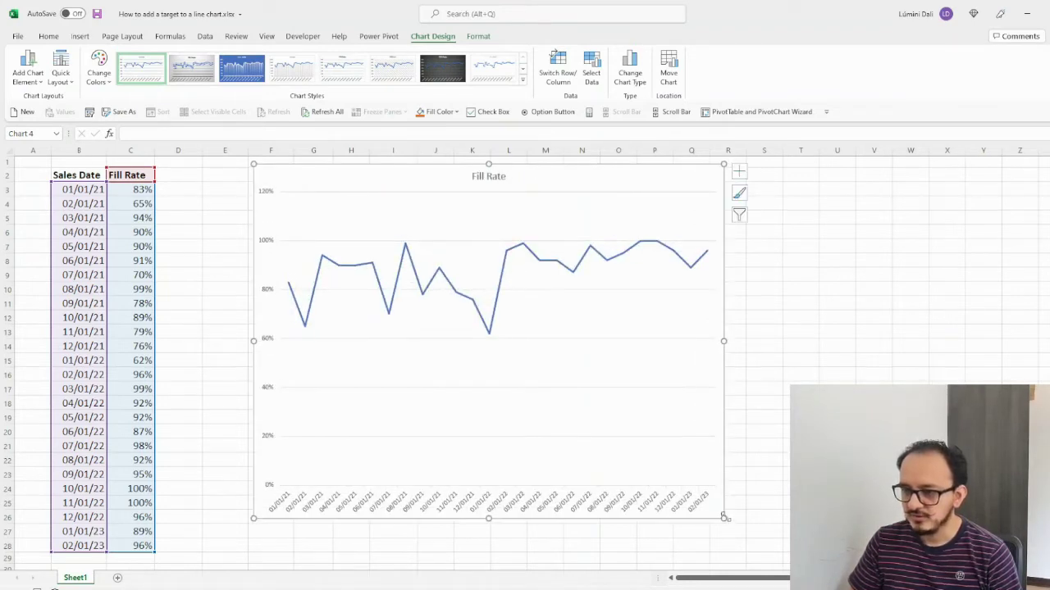
pyautogui.hotkey('alt', 'n')
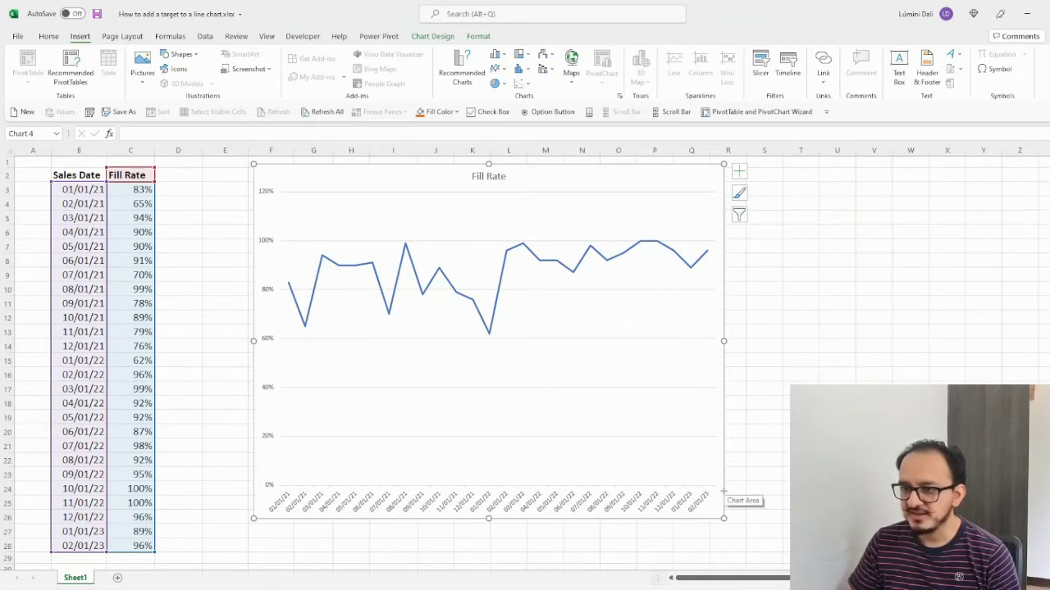
pyautogui.press('Escape')
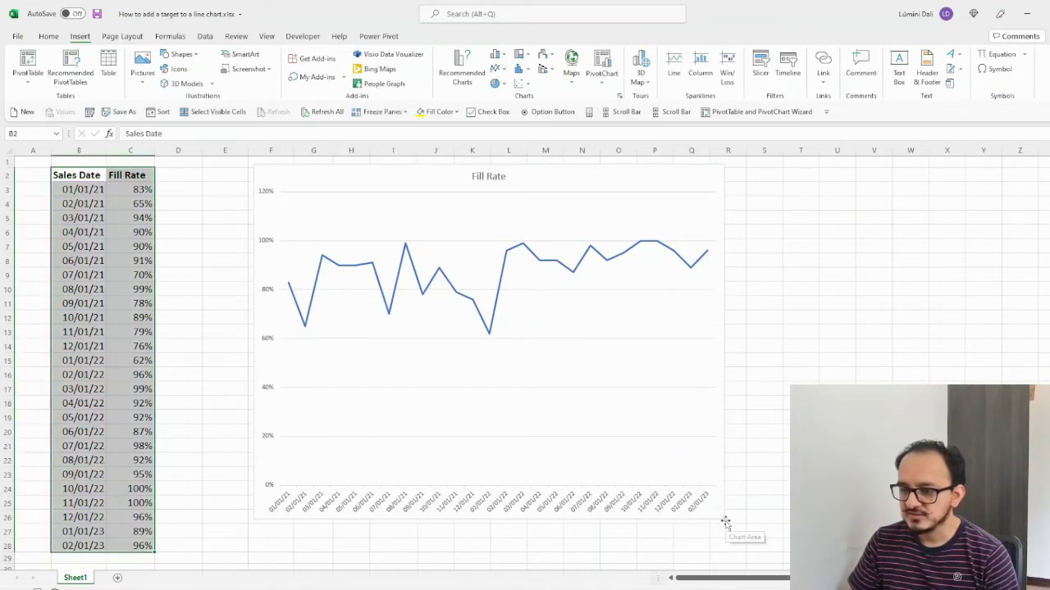
# Add a Target column header in D2 and enter 85% as its first value in D3
pyautogui.click(178, 173)
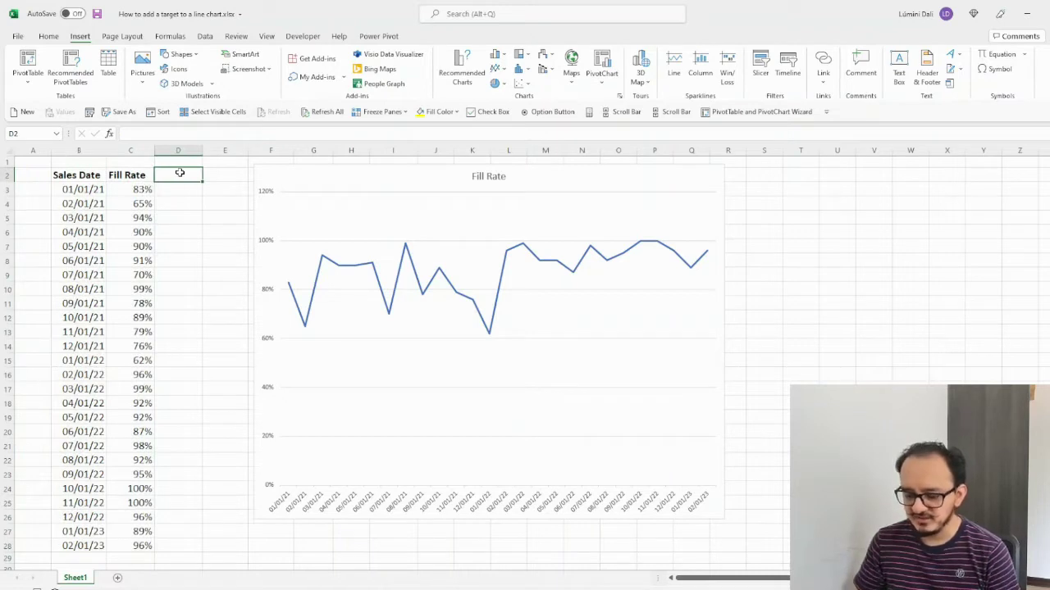
pyautogui.write('Target')
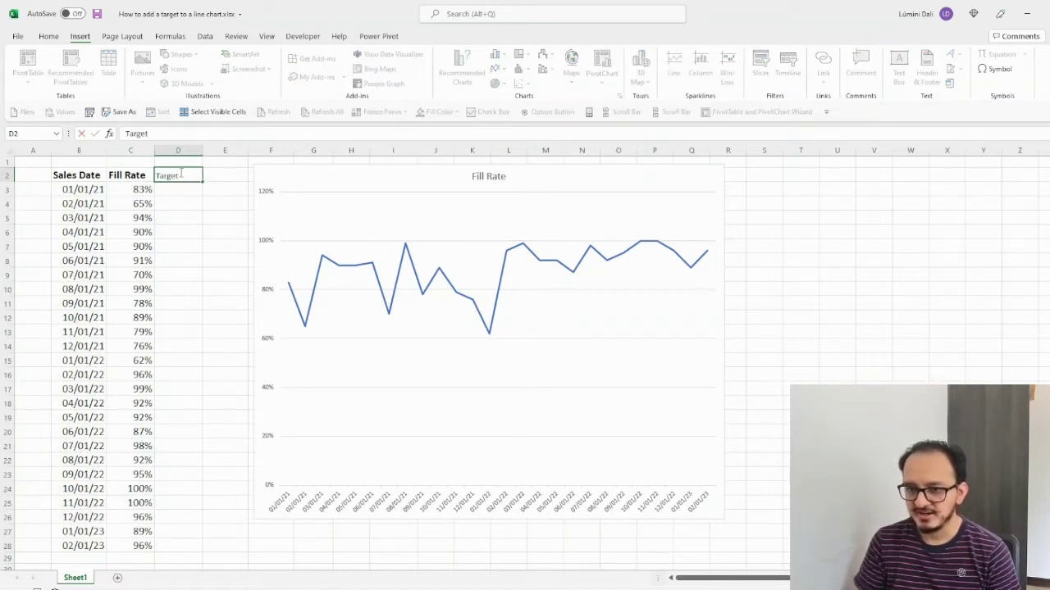
pyautogui.press('Return')
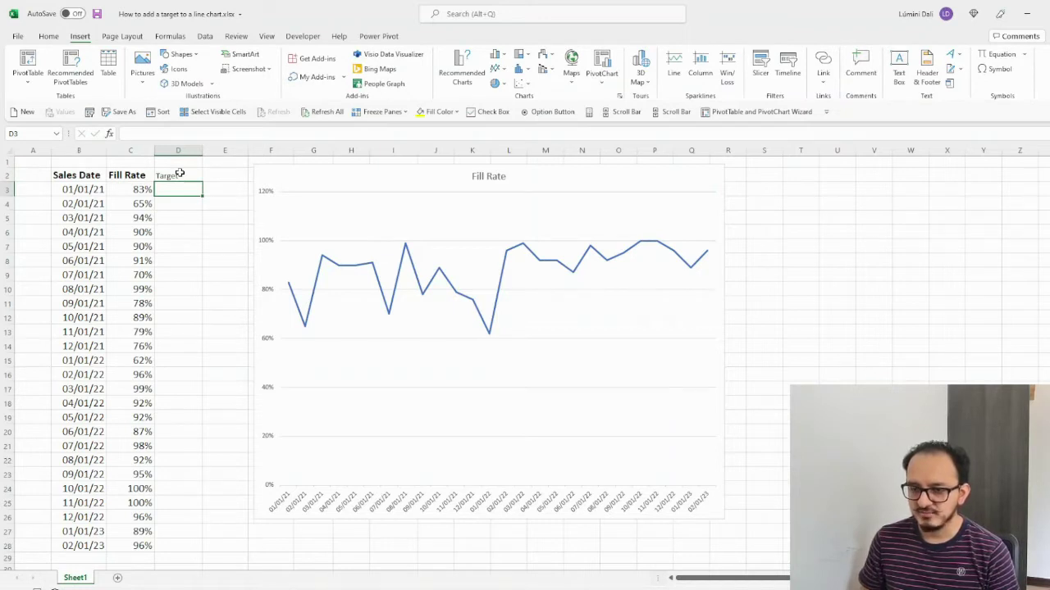
pyautogui.write('8%')
pyautogui.write('5')
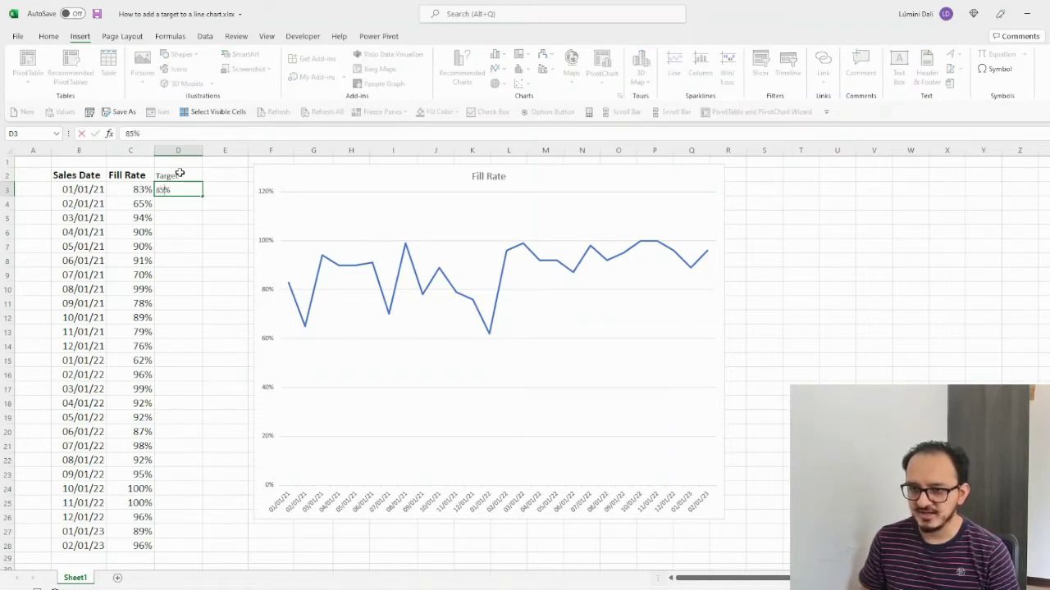
pyautogui.press('Return')
# Copy the 85% target from D3 down the Target column through D28
pyautogui.press('Up')
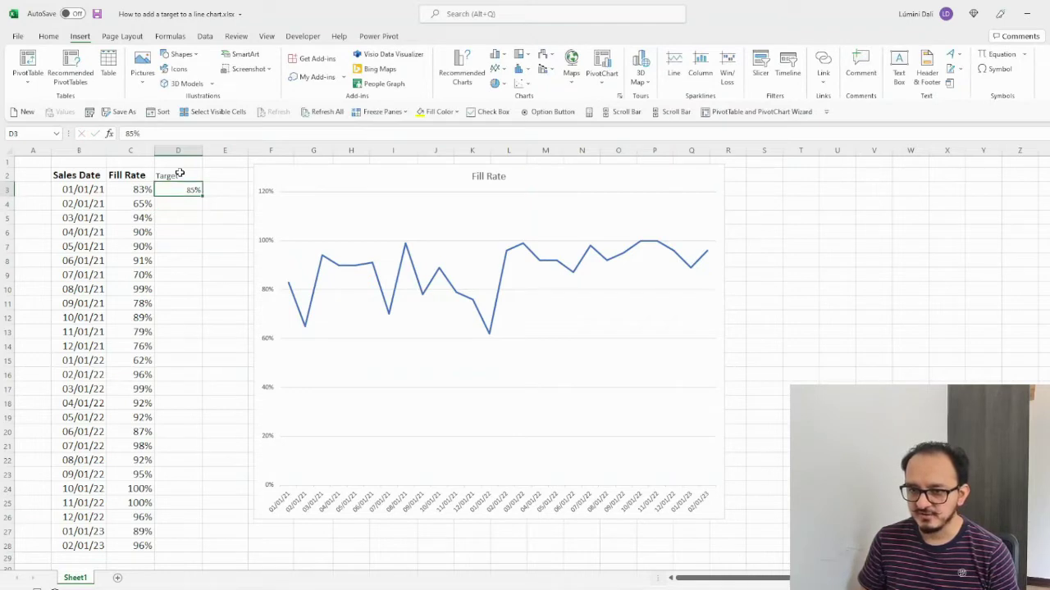
pyautogui.hotkey('ctrl', 'c')
pyautogui.press('Left')
pyautogui.hotkey('ctrl', 'Down')
pyautogui.press('Right')
pyautogui.hotkey('ctrl', 'shift', 'Up')
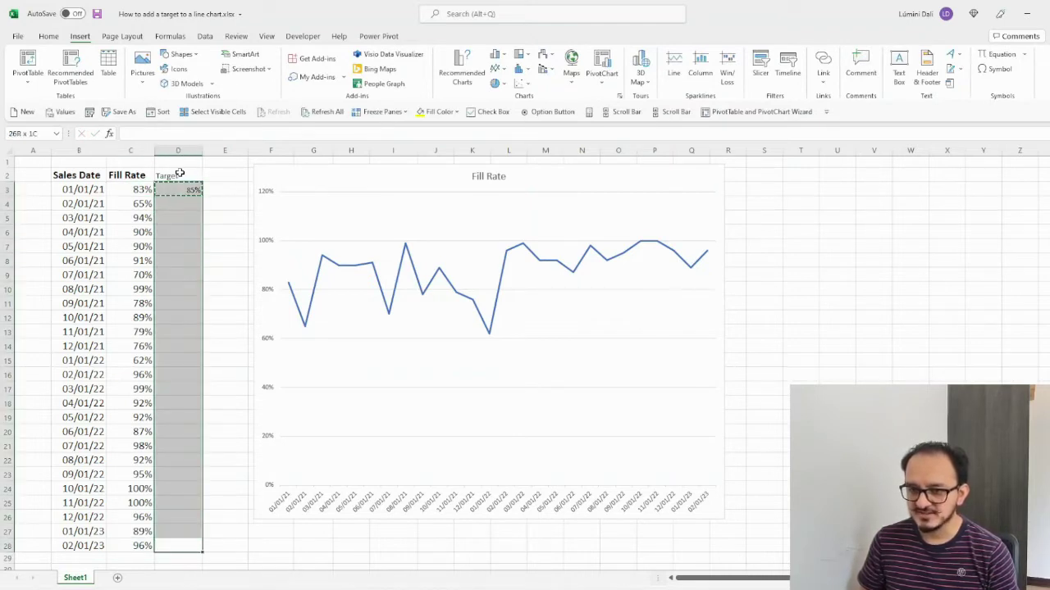
pyautogui.hotkey('ctrl', 'v')
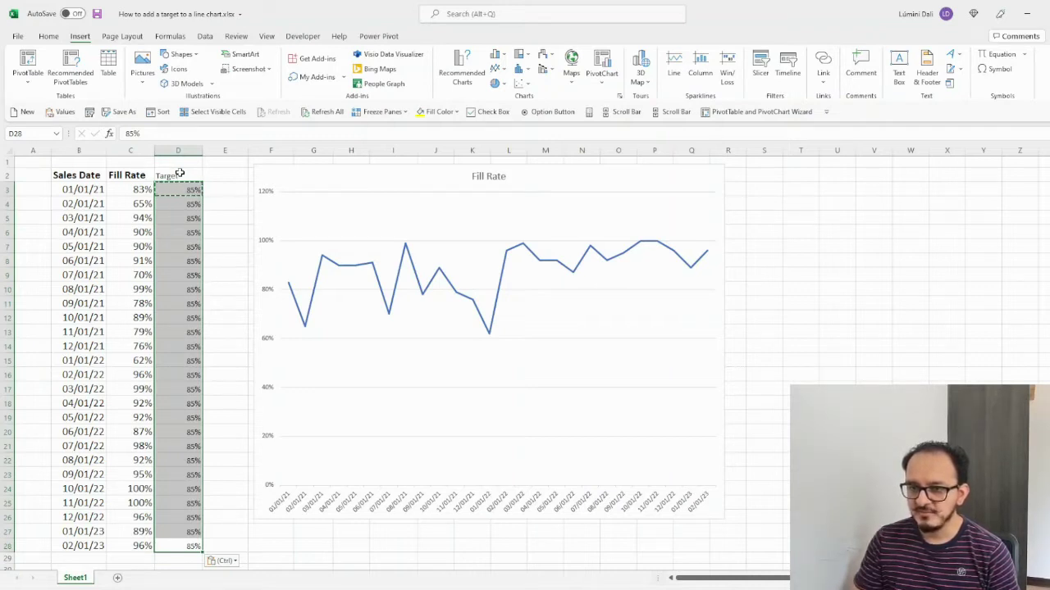
# Add a data series to the line chart with its name from D2 and its values from D3:D28
pyautogui.click(716, 175)
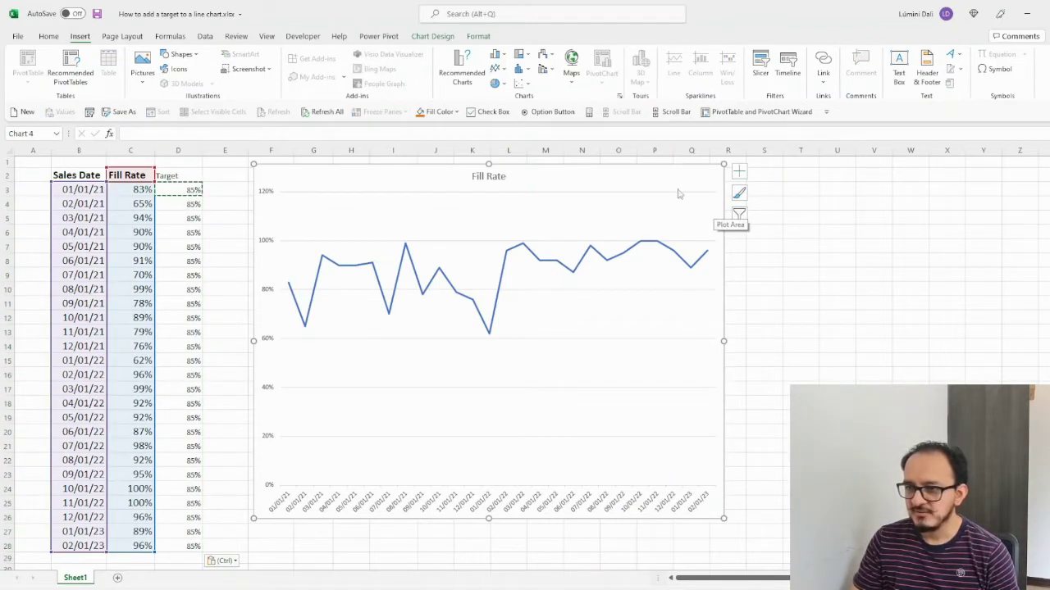
pyautogui.click(443, 37)
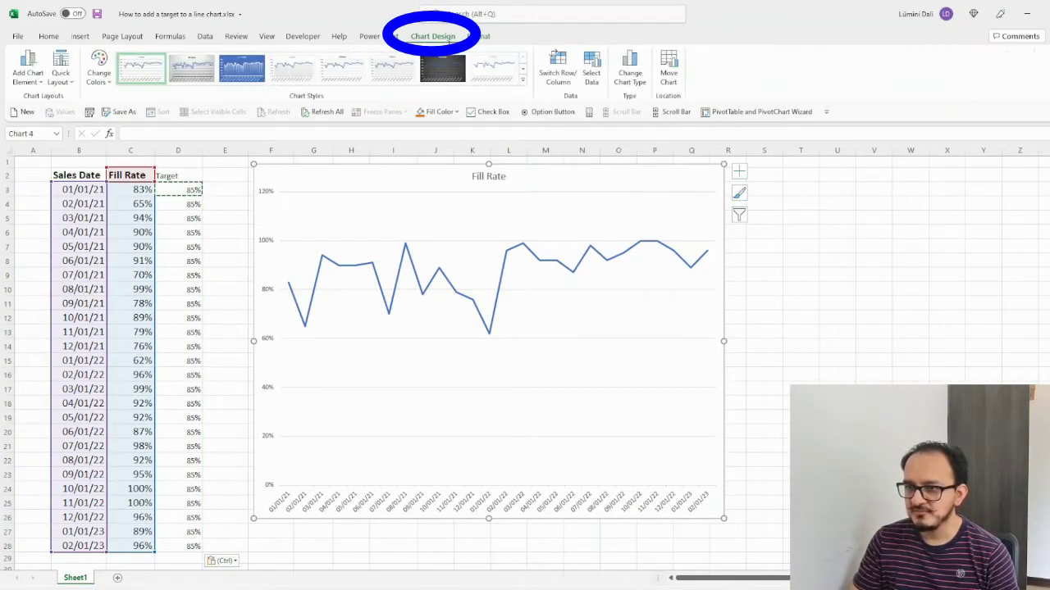
pyautogui.click(592, 78)
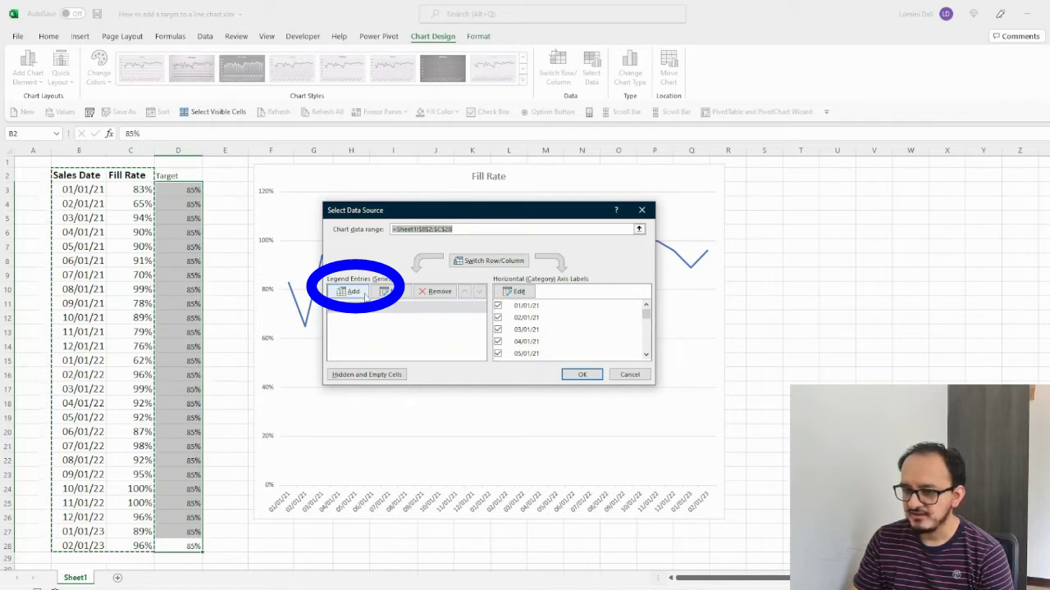
pyautogui.click(364, 295)
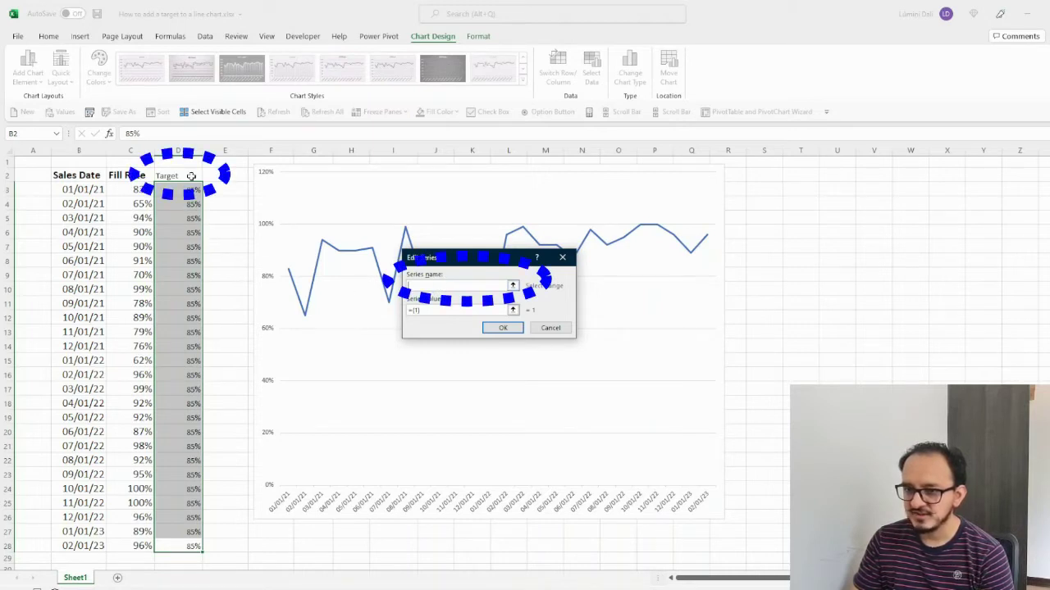
pyautogui.click(191, 177)
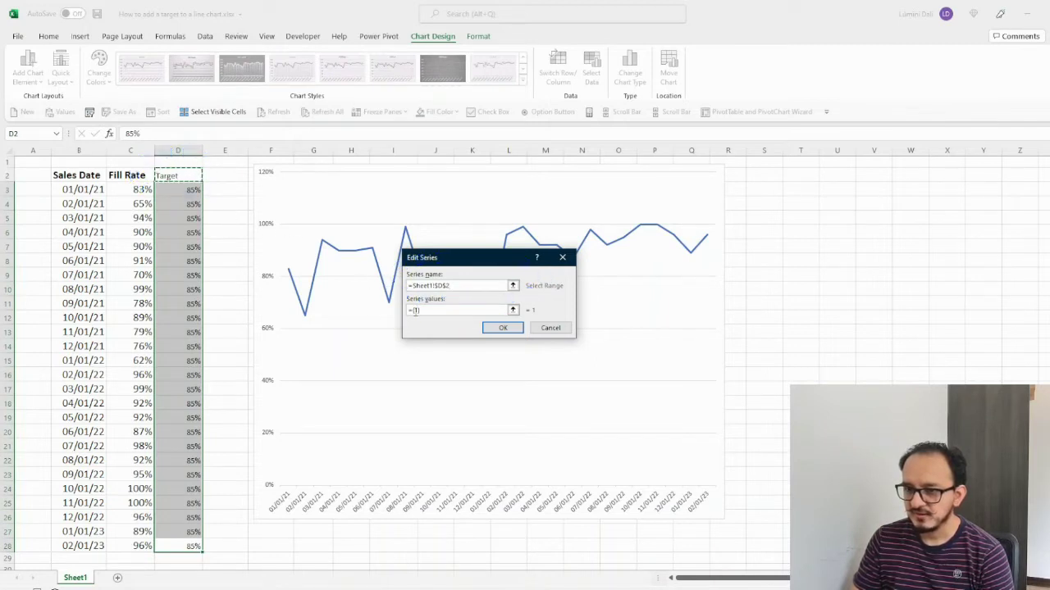
pyautogui.click(435, 312)
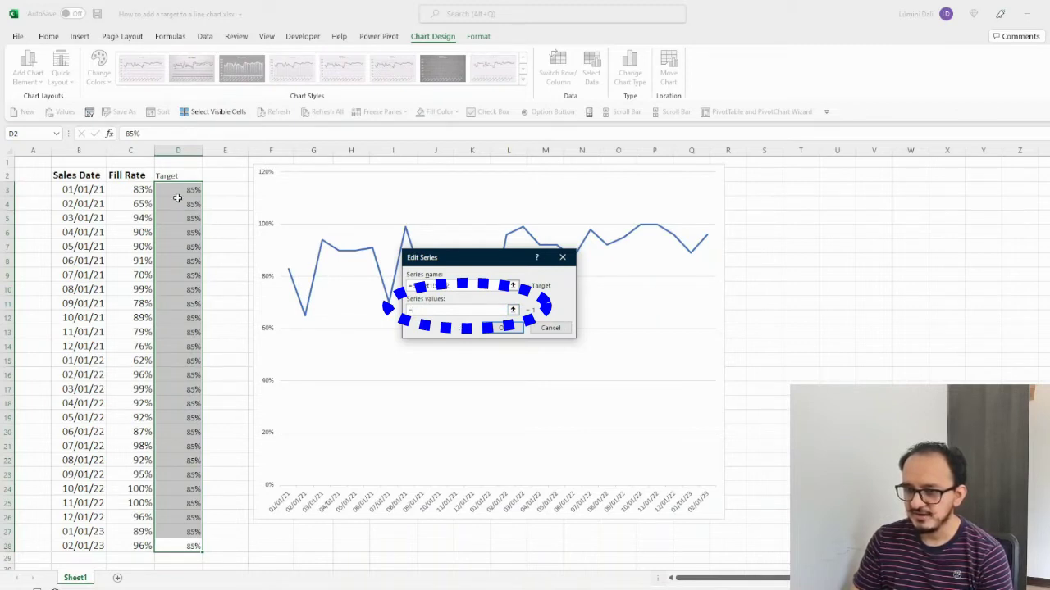
pyautogui.moveTo(174, 190)
pyautogui.mouseDown()
pyautogui.moveTo(195, 239)
pyautogui.moveTo(196, 546)
pyautogui.mouseUp()
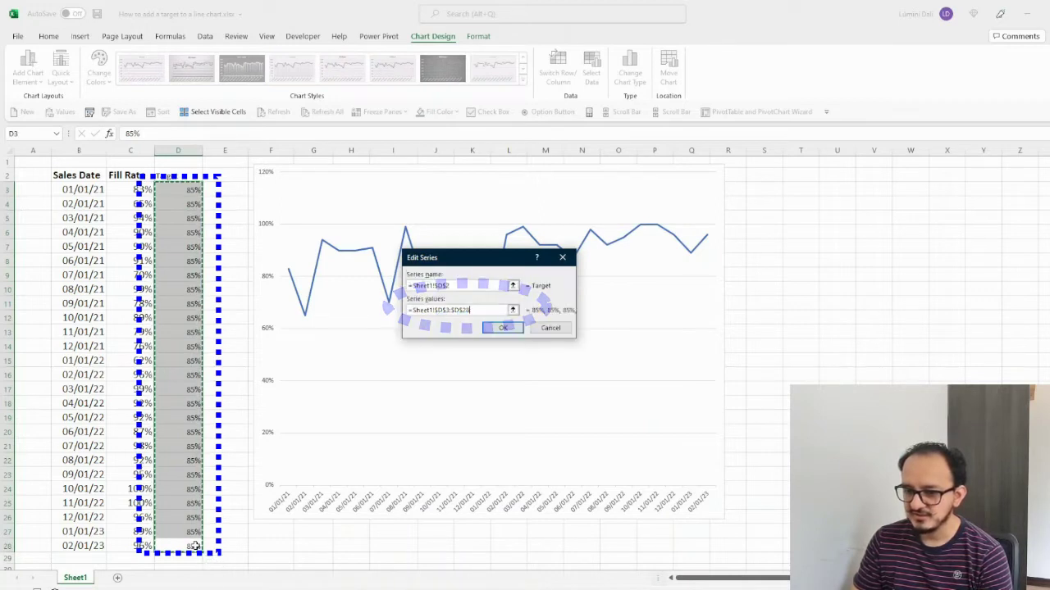
pyautogui.click(521, 330)
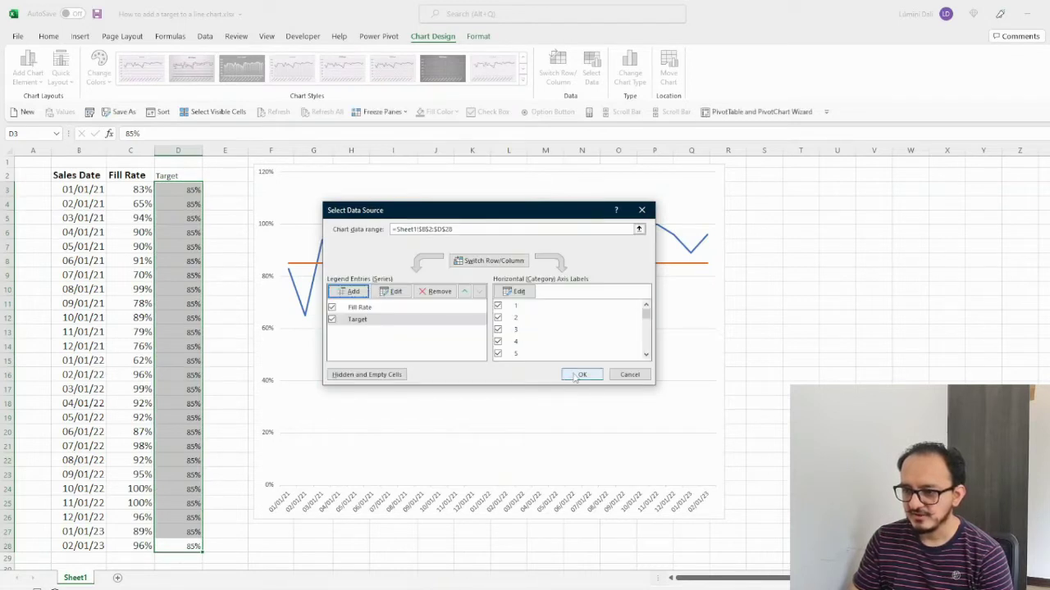
pyautogui.click(578, 375)
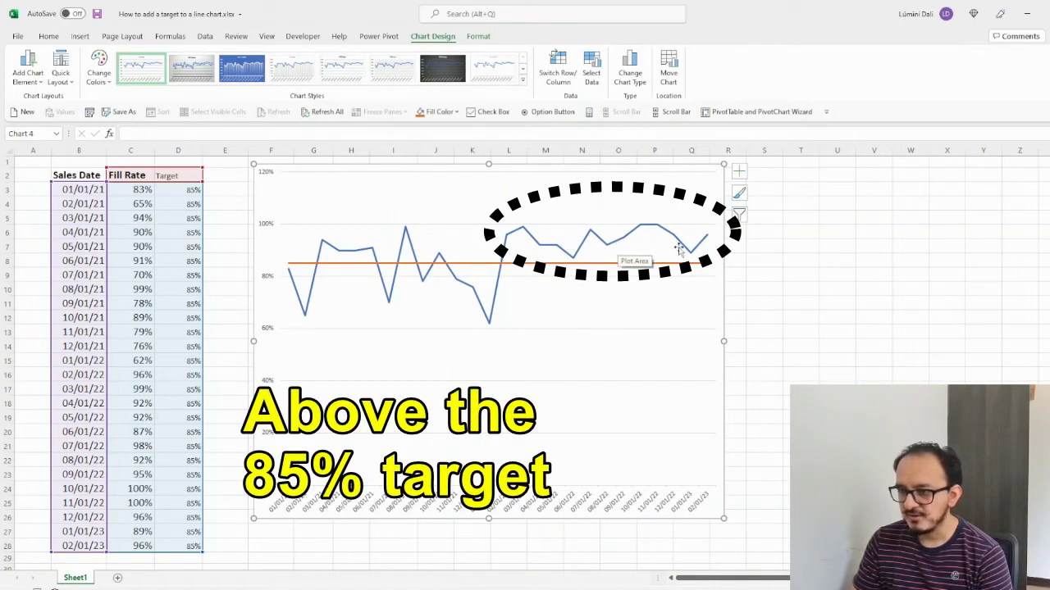
# Add data labels above the points of the Fill Rate line
pyautogui.moveTo(698, 255)
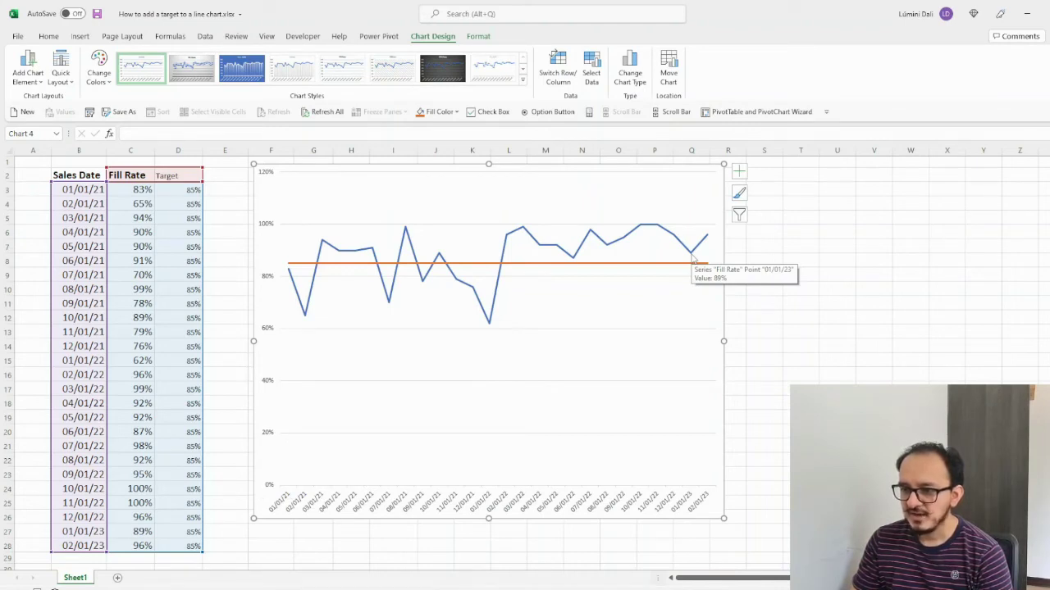
pyautogui.click(543, 248)
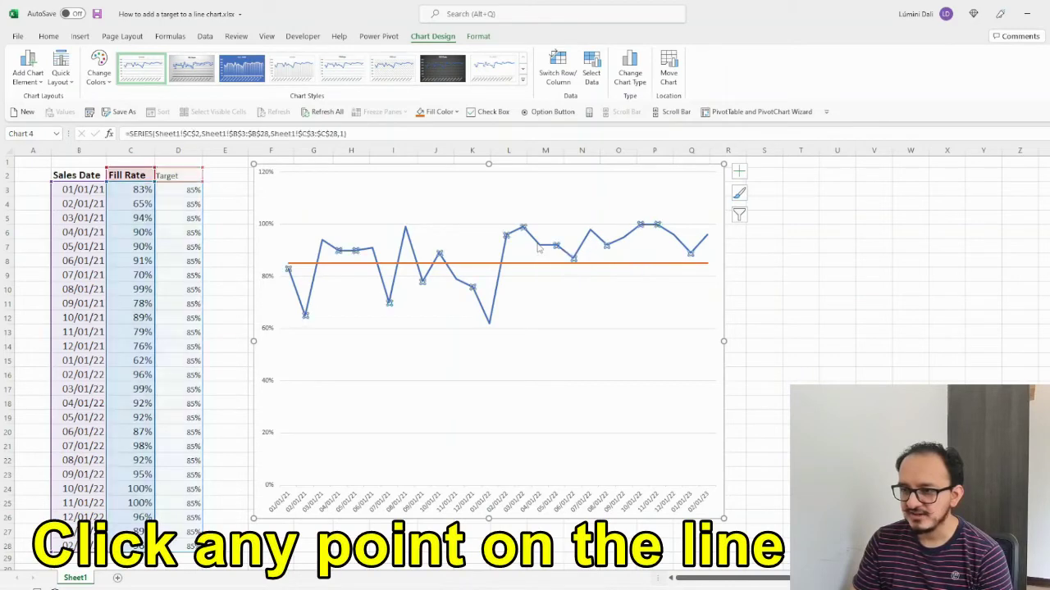
pyautogui.click(41, 87)
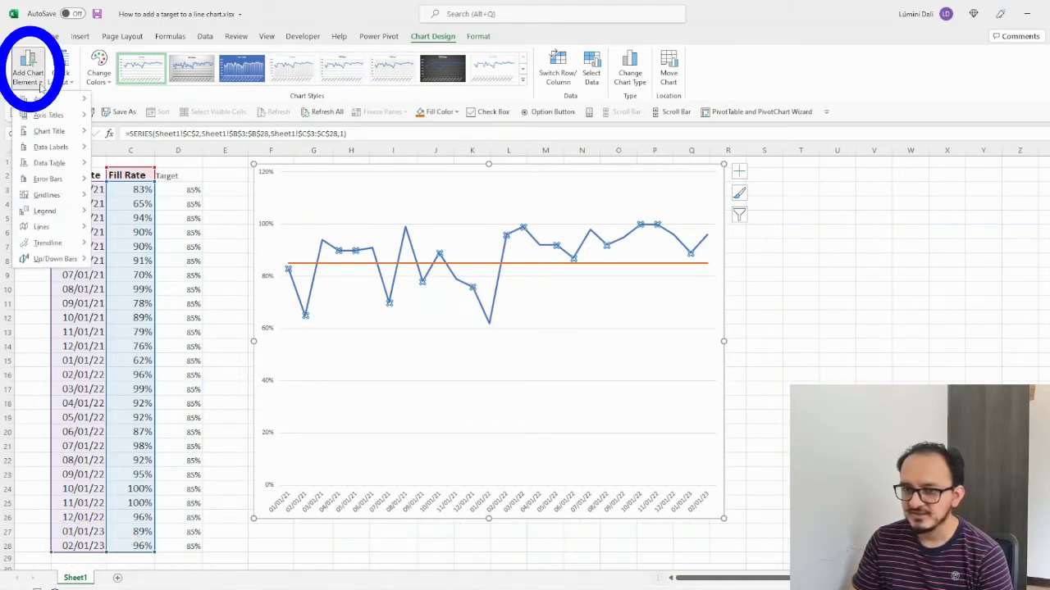
pyautogui.moveTo(72, 150)
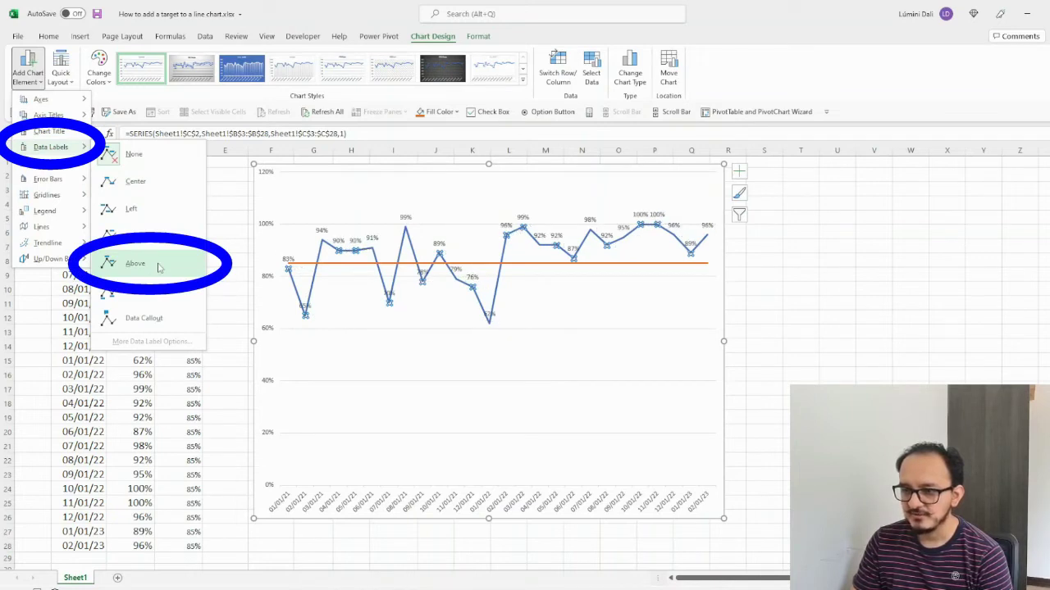
pyautogui.click(158, 265)
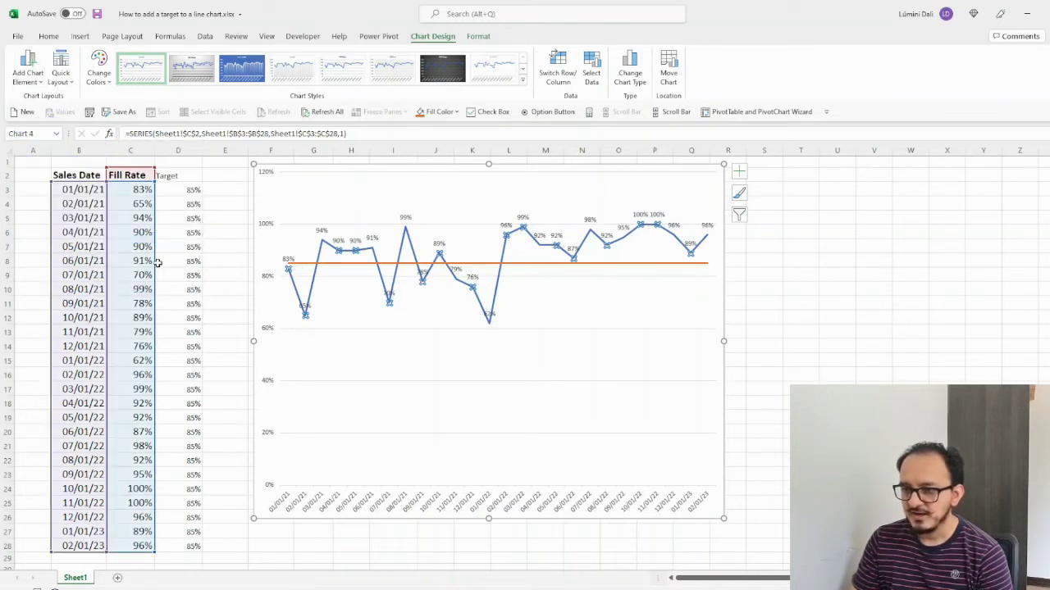
# Make the Fill Rate data labels bold and increase their font size by two increments
pyautogui.click(522, 216)
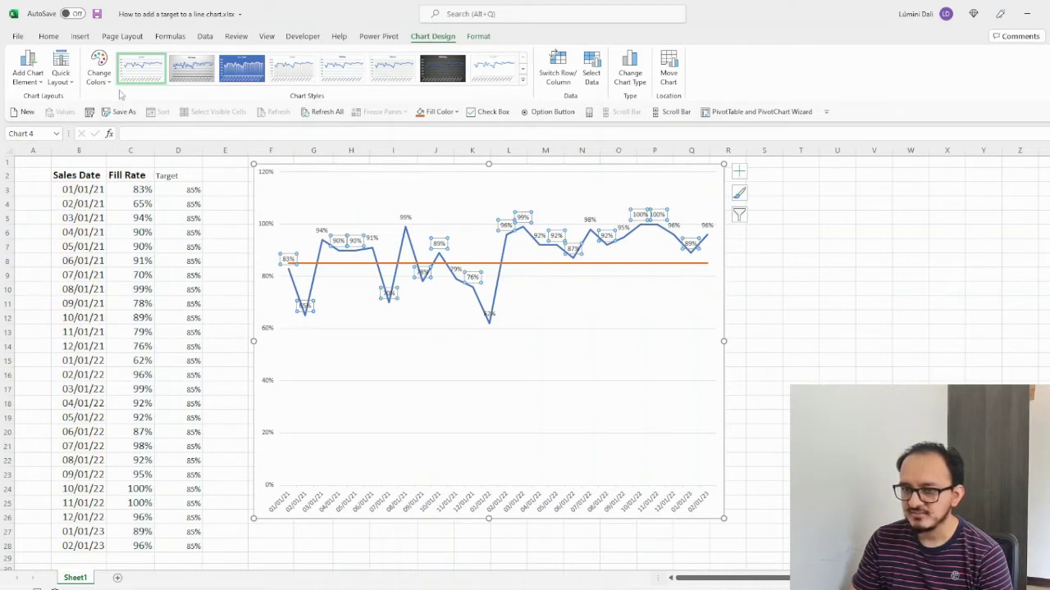
pyautogui.click(47, 37)
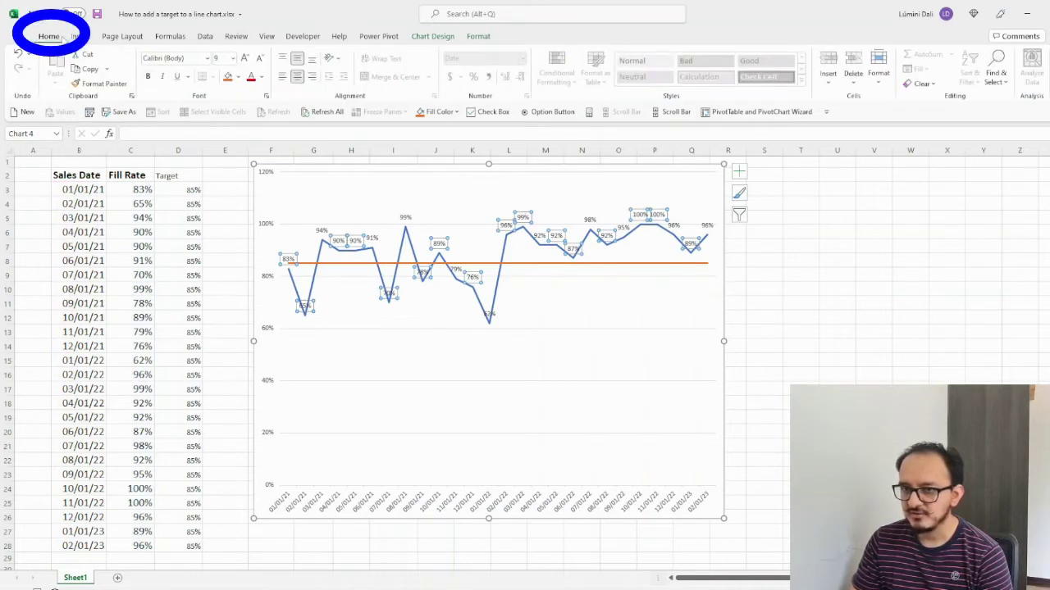
pyautogui.click(150, 78)
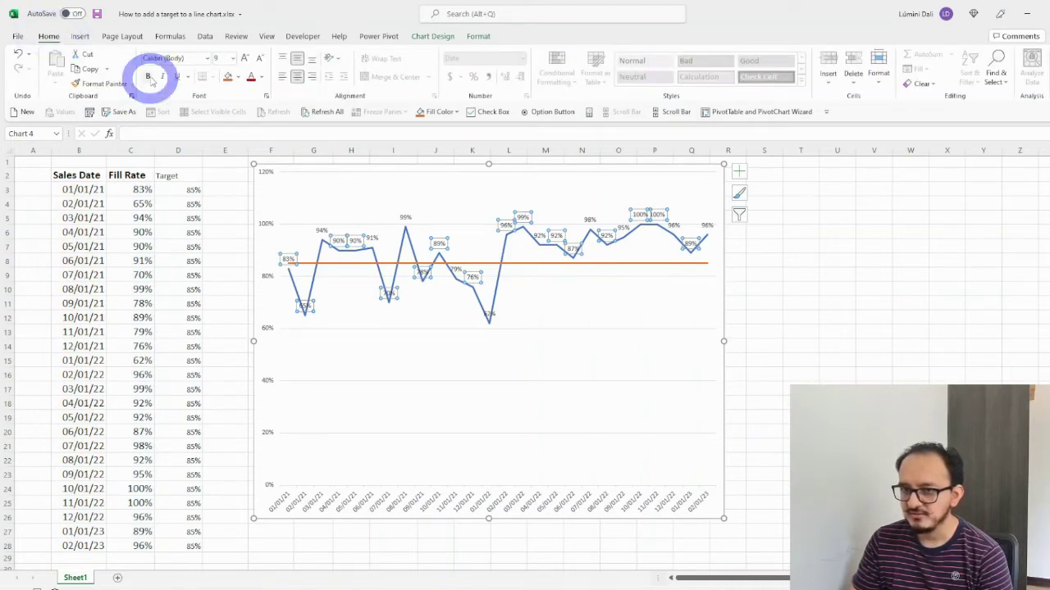
pyautogui.click(149, 79)
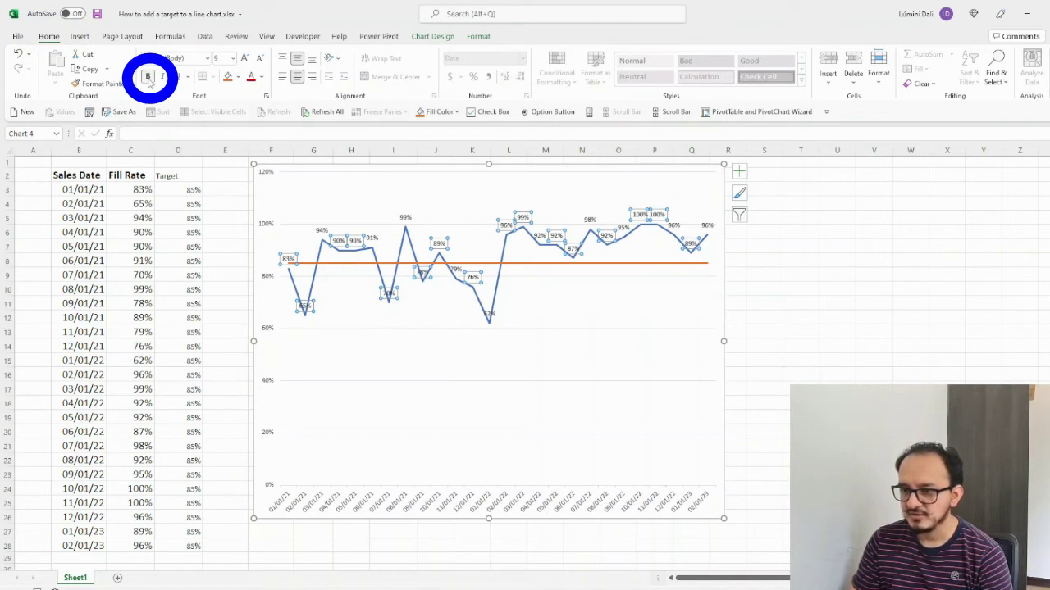
pyautogui.click(245, 61)
pyautogui.click(245, 60)
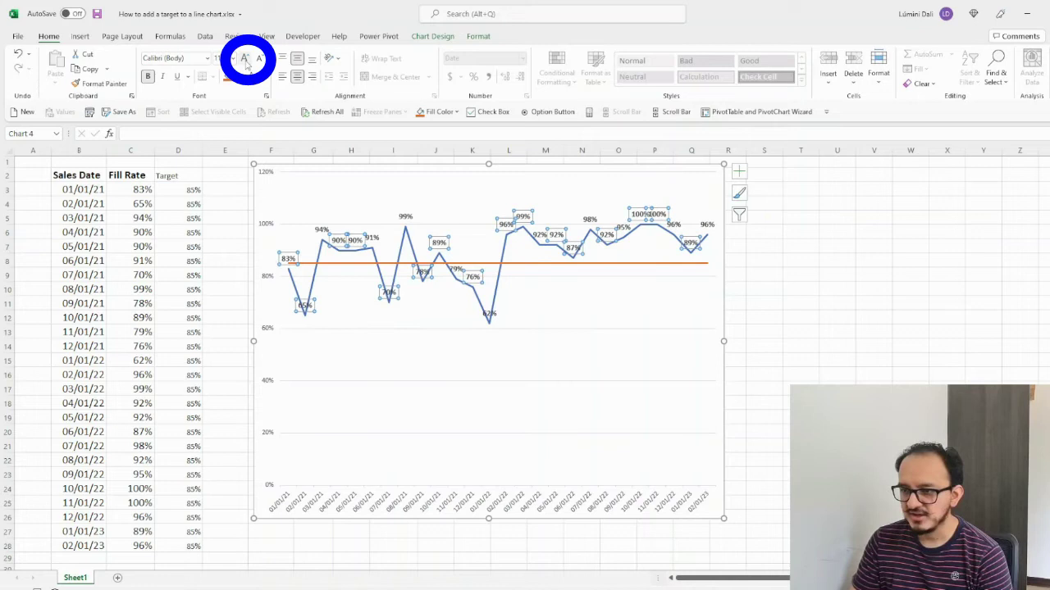
# Increase the font size of the Fill Rate data labels to 14 and deselect the chart
pyautogui.click(246, 61)
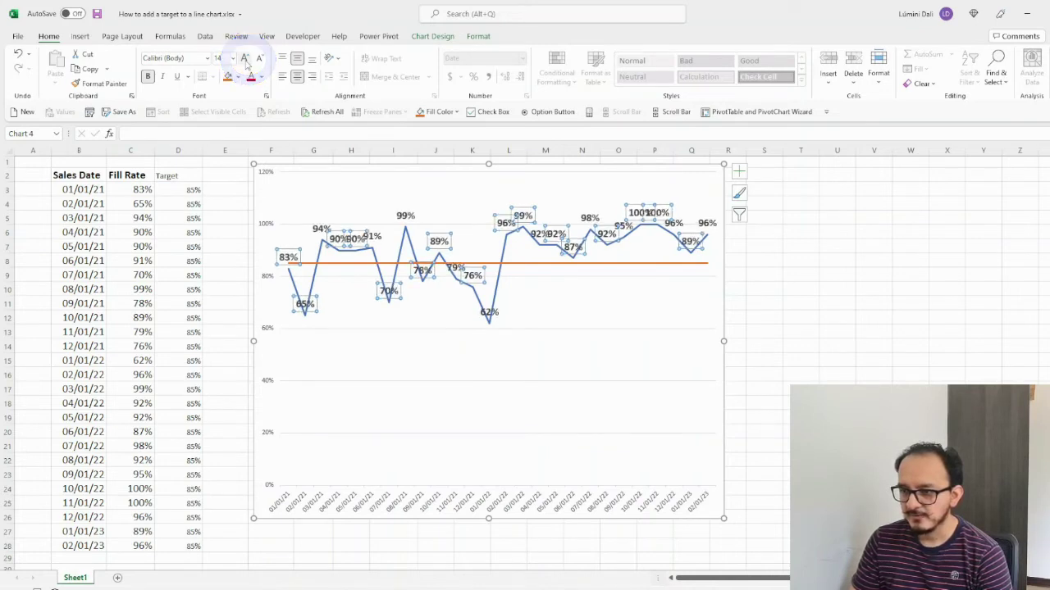
pyautogui.click(786, 276)
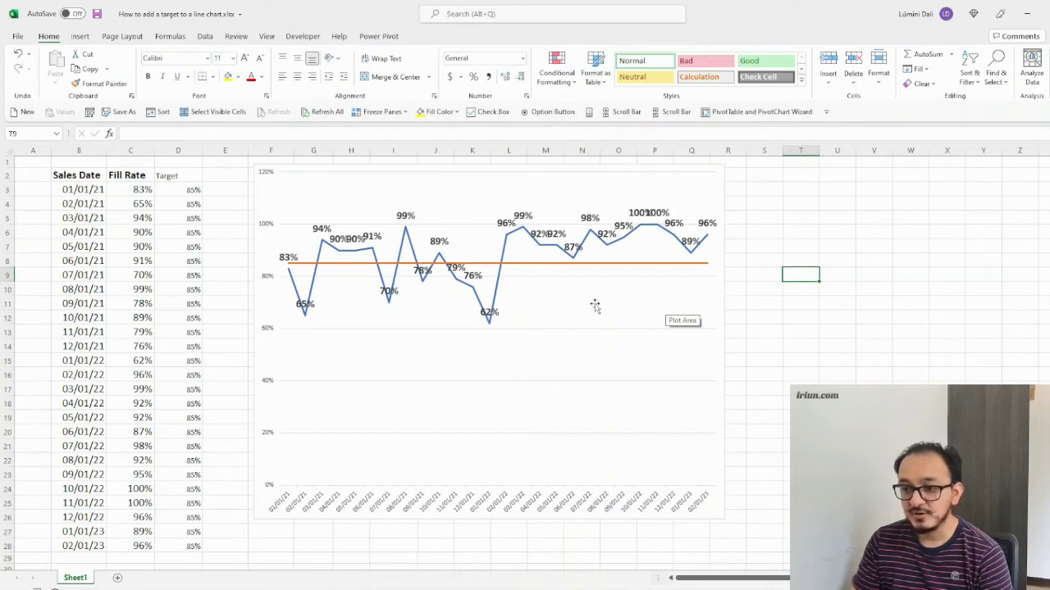
pyautogui.click(647, 267)
pyautogui.click(755, 309)
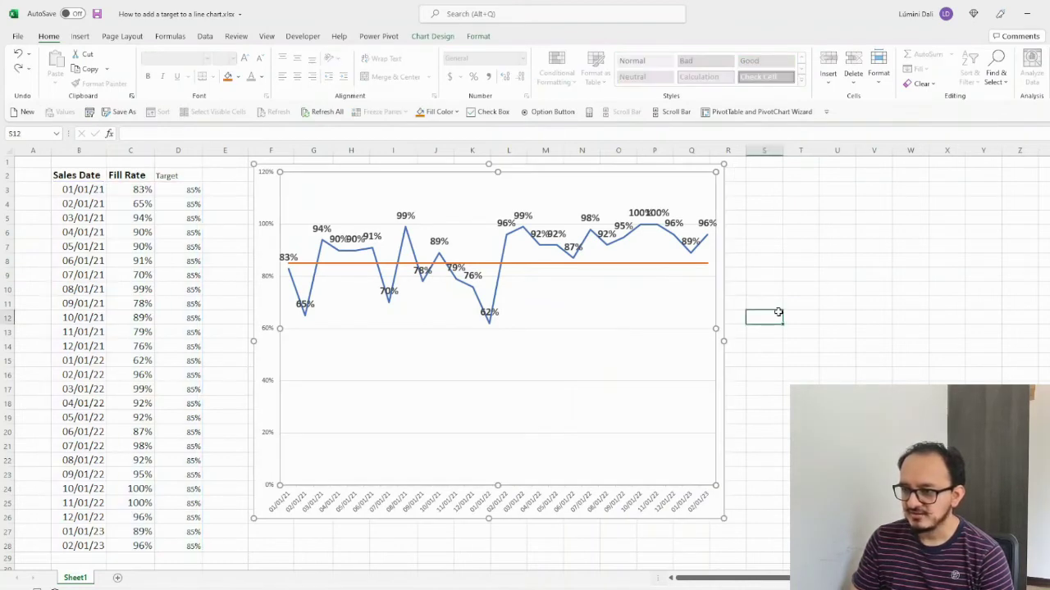
# Move the finished line chart sideways so it starts in column S, clearing the space beside the data table
pyautogui.click(258, 188)
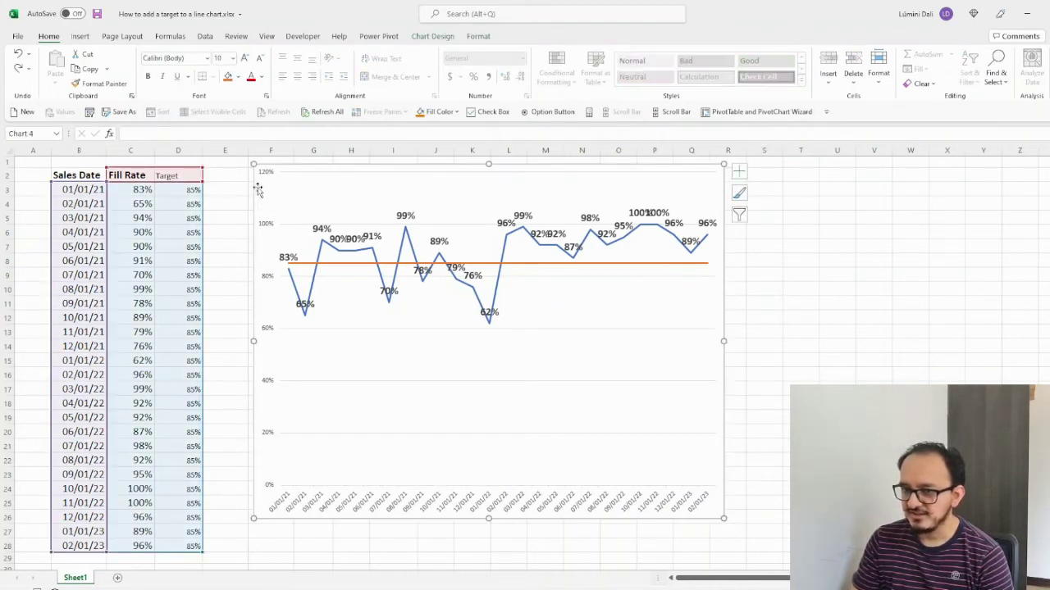
pyautogui.moveTo(258, 188); pyautogui.dragTo(762, 194)
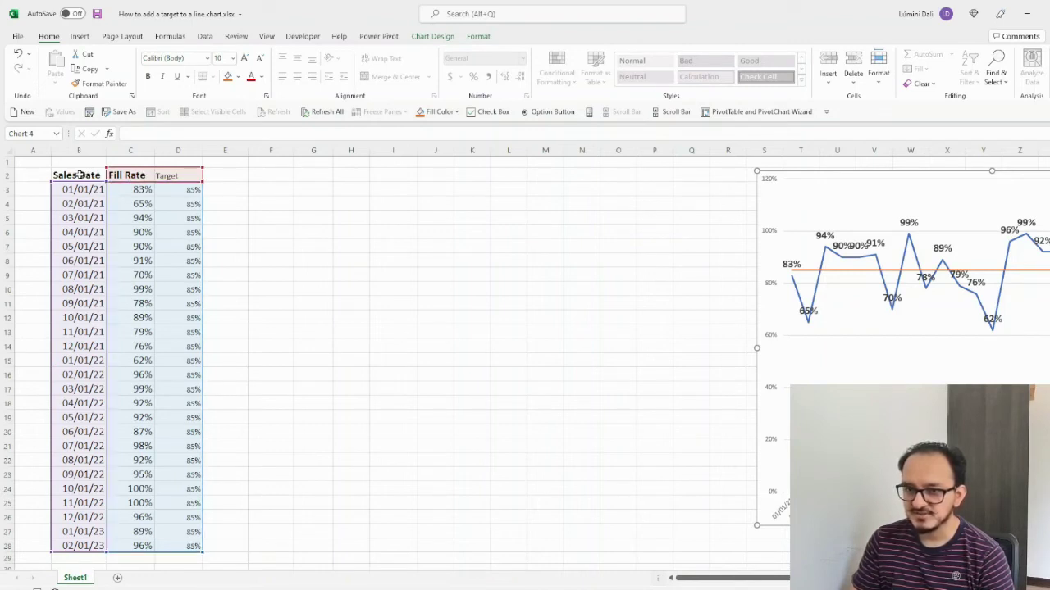
# Insert a 2-D line chart from B2:D28 and enlarge it to reach about column R and row 26
pyautogui.moveTo(79, 175); pyautogui.dragTo(197, 542)
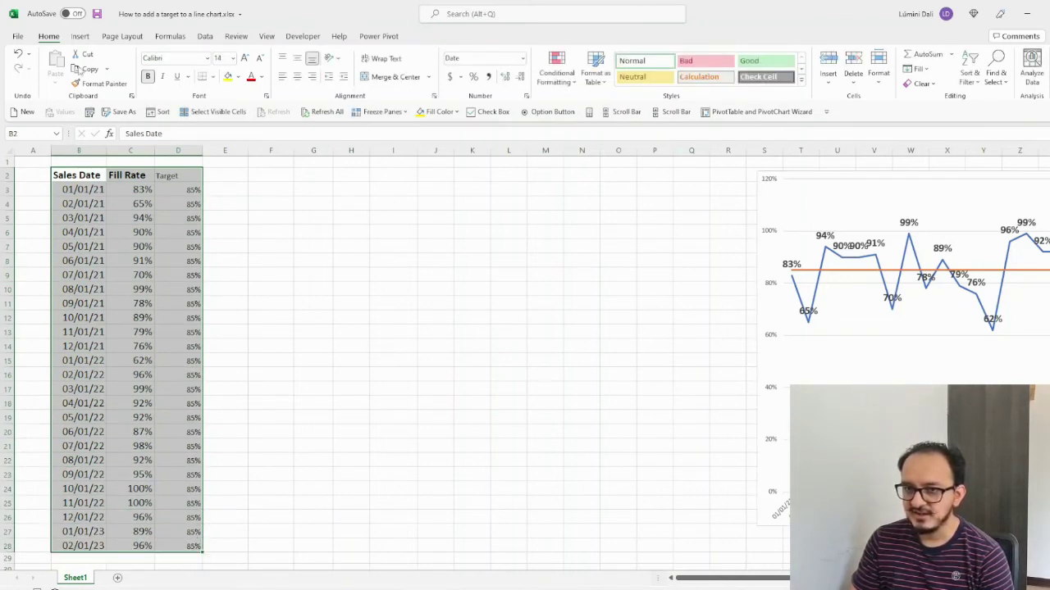
pyautogui.click(80, 38)
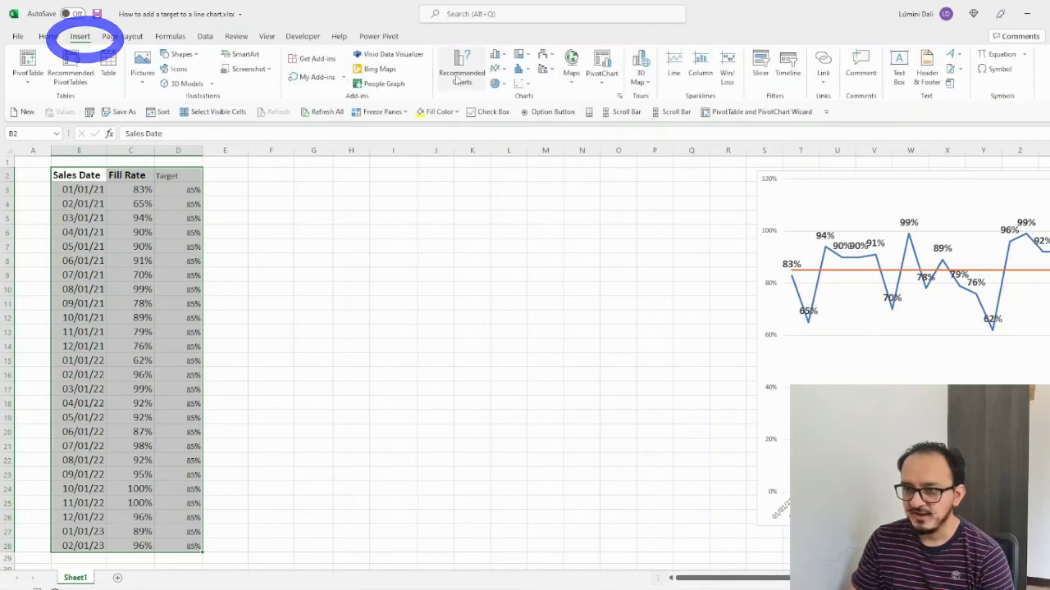
pyautogui.click(502, 71)
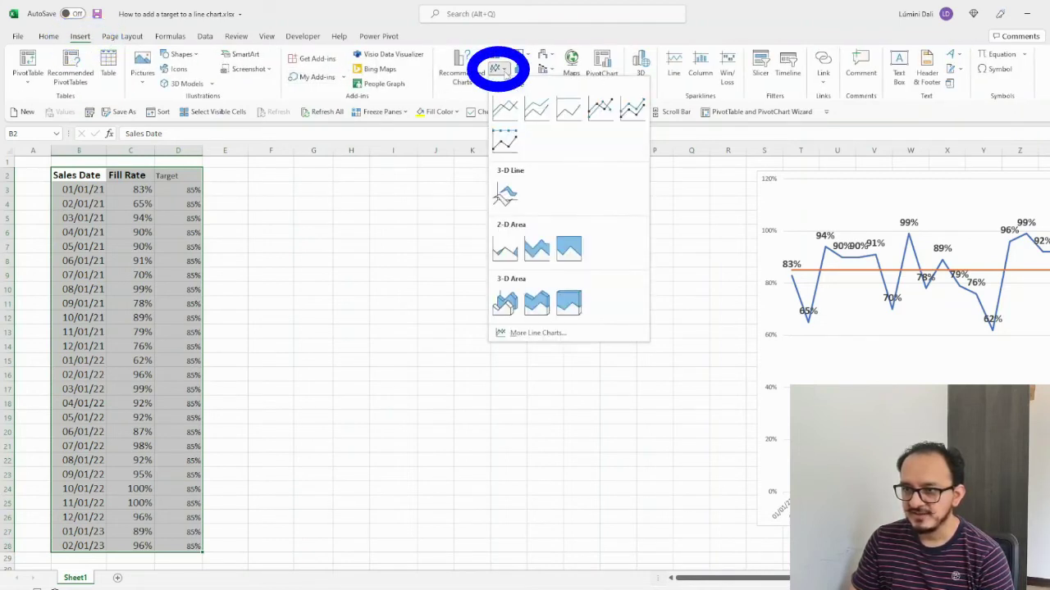
pyautogui.click(507, 111)
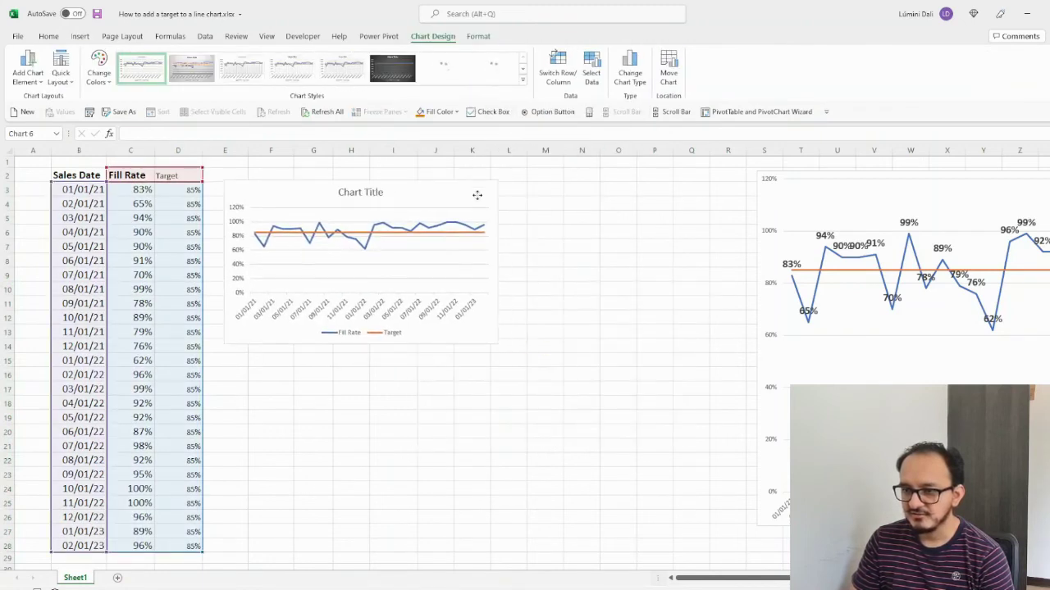
pyautogui.moveTo(497, 344); pyautogui.dragTo(727, 518)
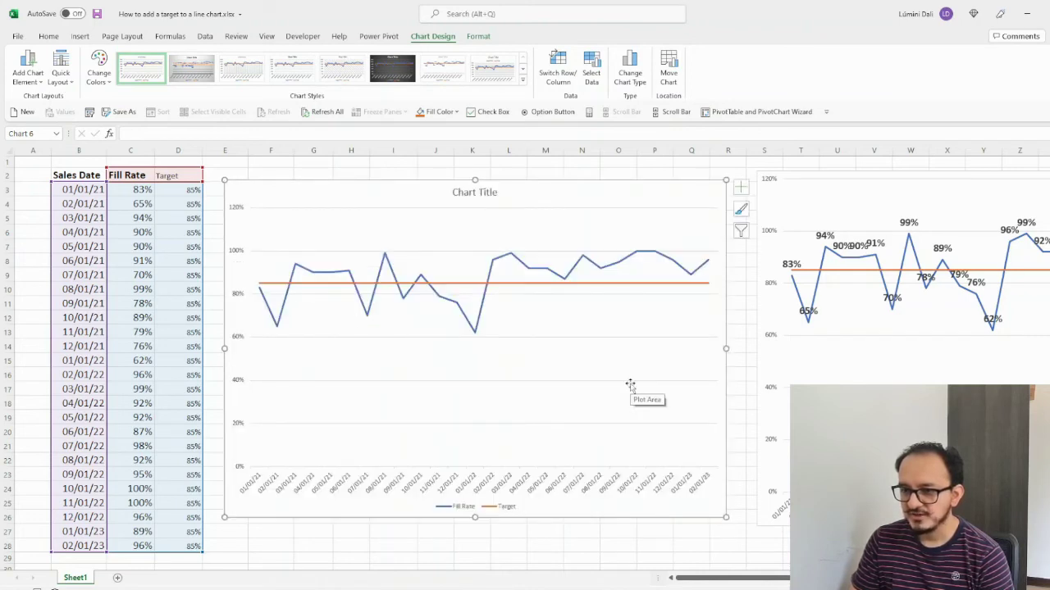